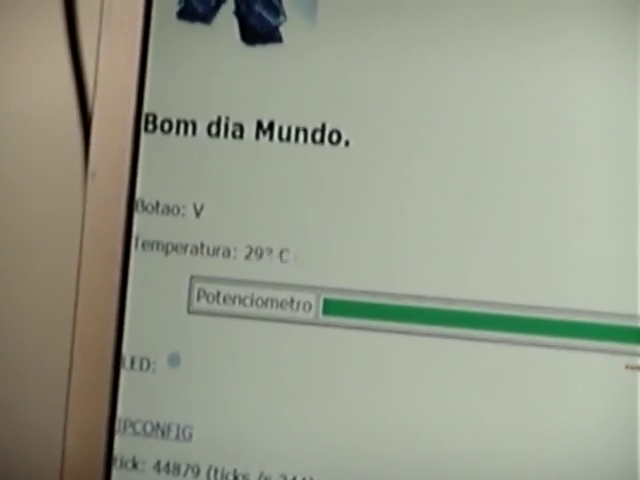
- Turn the board's LED on with the WebSD LED radio button, then off again
left_click(165, 360)
left_click(160, 362)
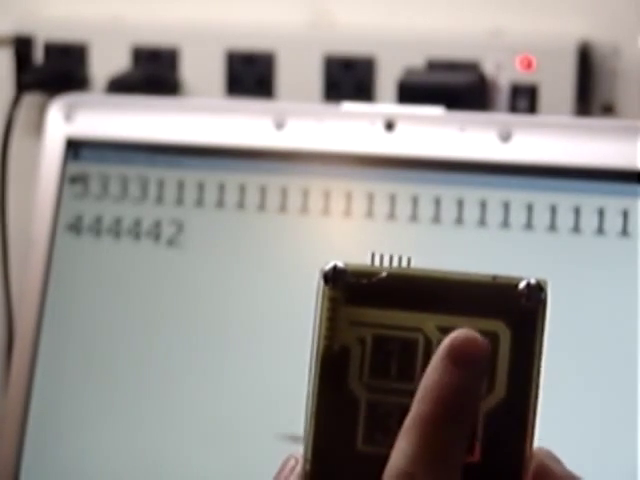
type("22")
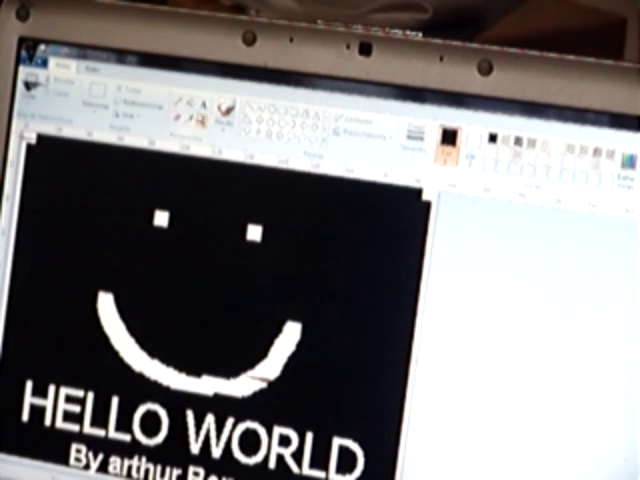
- Undo the smile arc, move WORLD to the top-left, and stroke thick white across HELLO
key("ctrl+z")
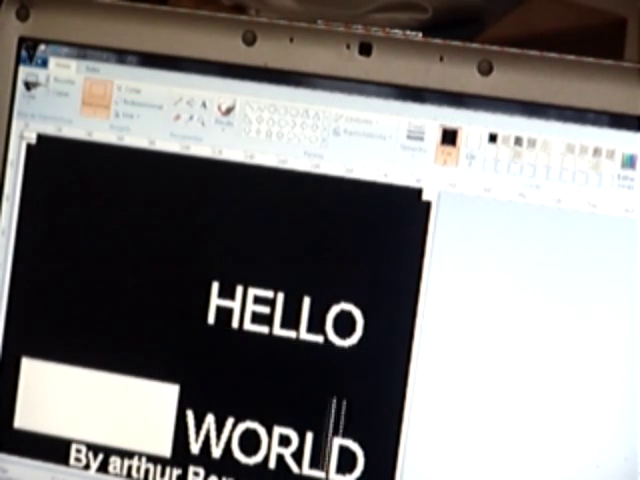
left_click_drag(170, 370, 380, 475)
mouse_move(270, 440)
left_mouse_down()
mouse_move(95, 235)
mouse_move(150, 230)
left_mouse_up()
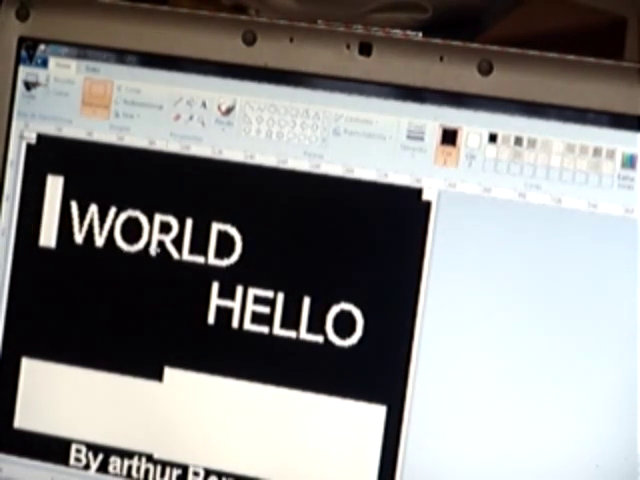
left_click(211, 195)
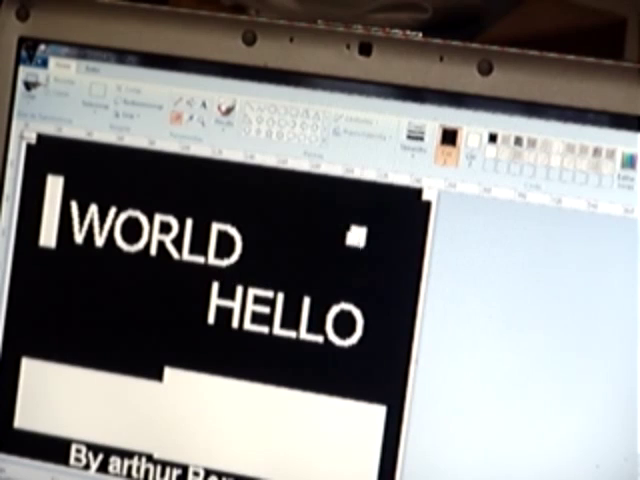
mouse_move(356, 236)
left_mouse_down()
mouse_move(50, 360)
mouse_move(340, 215)
left_mouse_up()
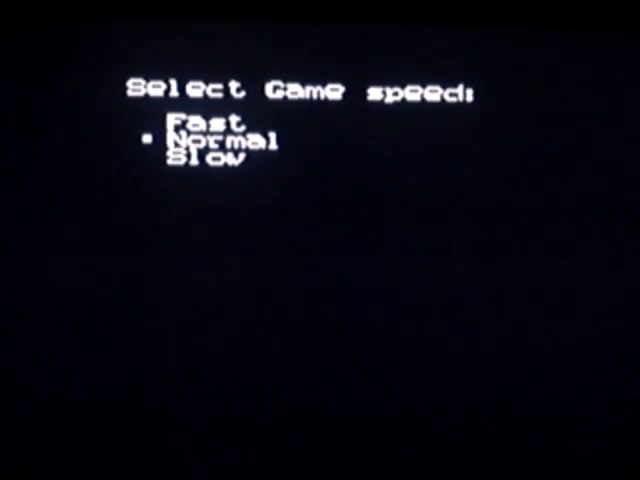
- Play Snake with the arrow keys to a score of 9, then pick Pong from the game list
key("Return")
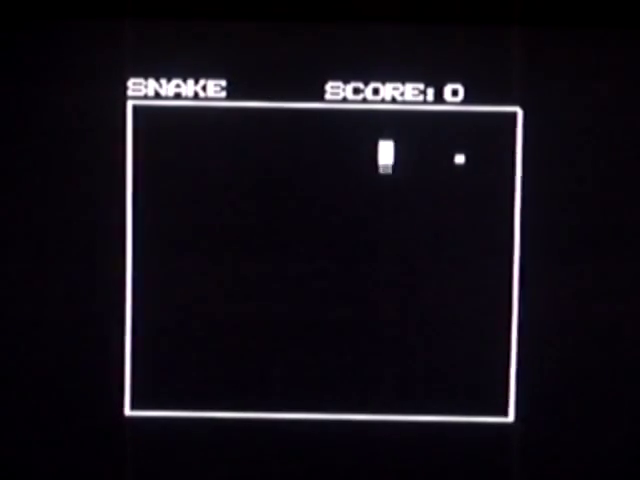
key("Right")
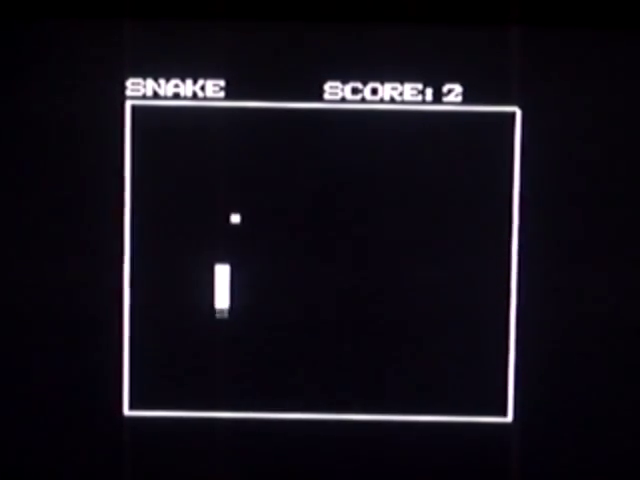
key("Up")
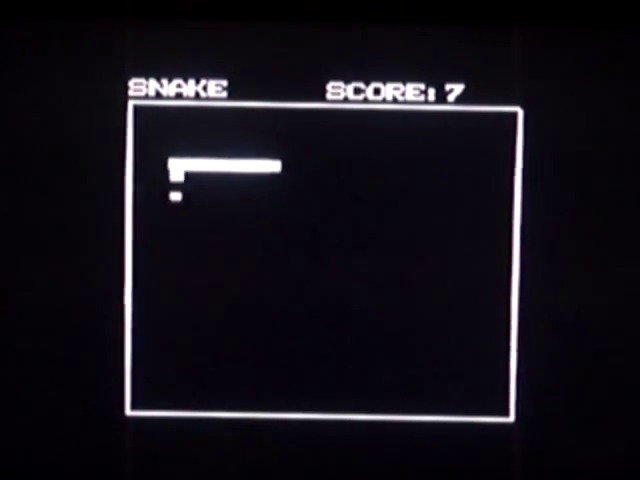
key("Down")
key("Right")
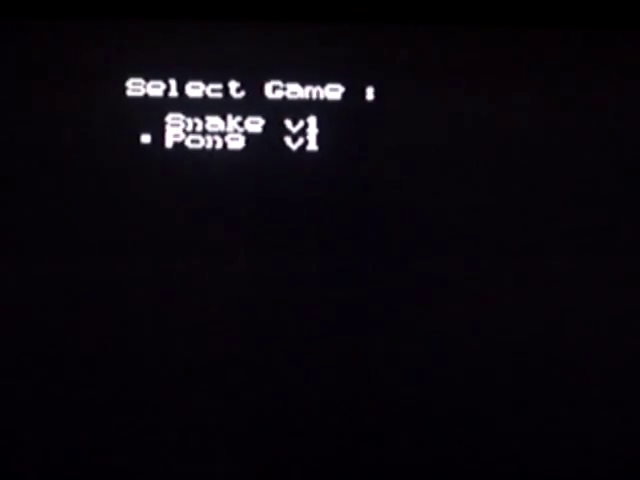
key("Return")
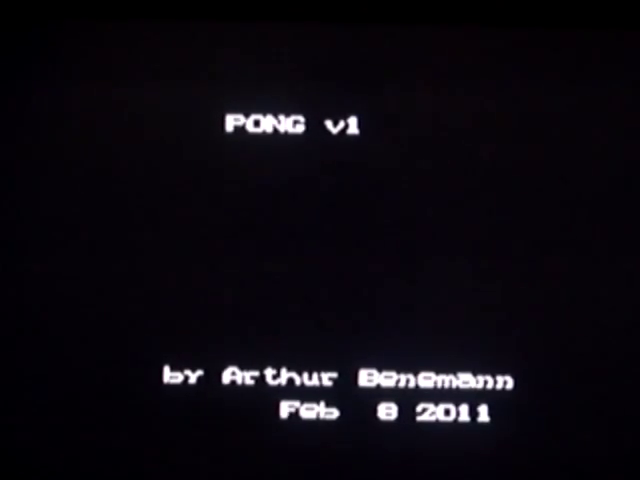
- Start a Pong v1 match from its title screen
key("Return")
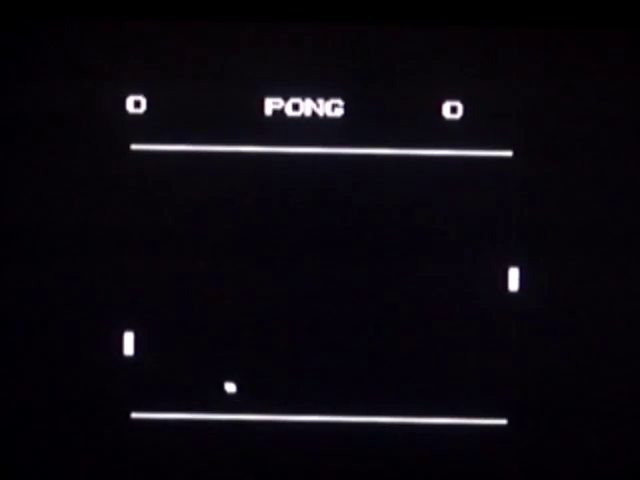